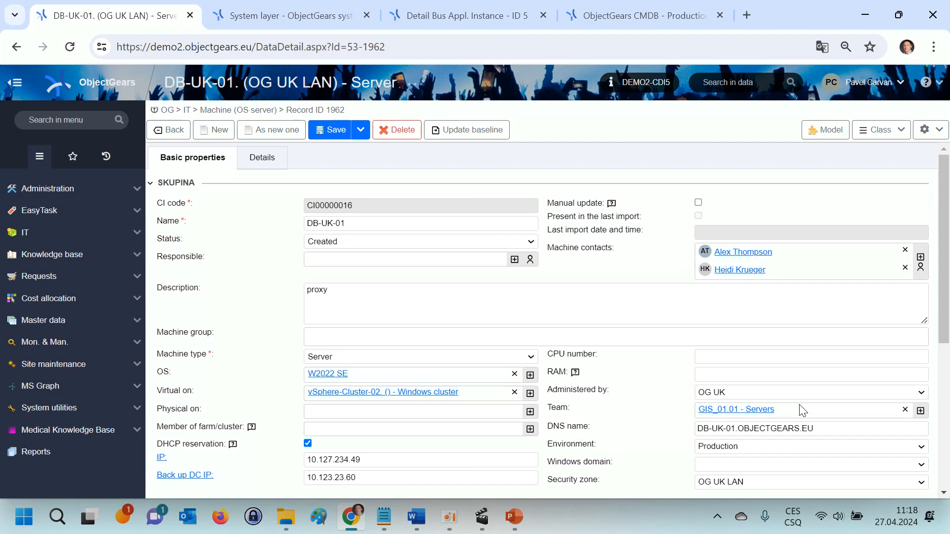
# Step: Open the column list of the Machine (OS server) class and review its columns and link information
pyautogui.click(889, 135)
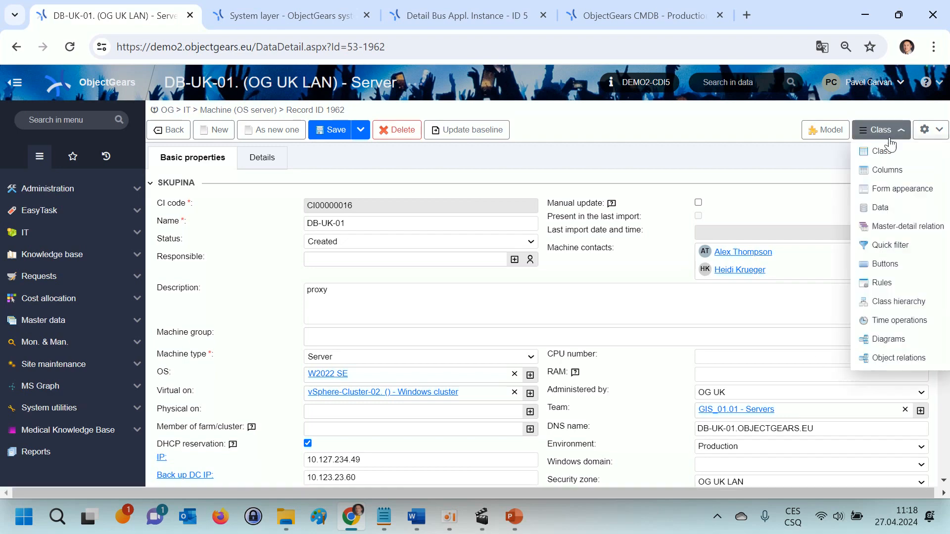
pyautogui.click(886, 170)
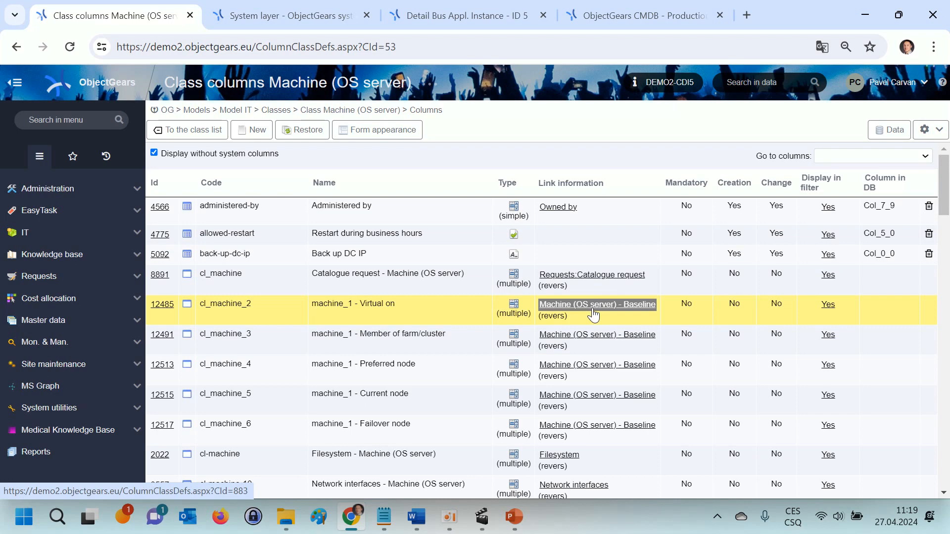
pyautogui.scroll(-15, 594, 314)
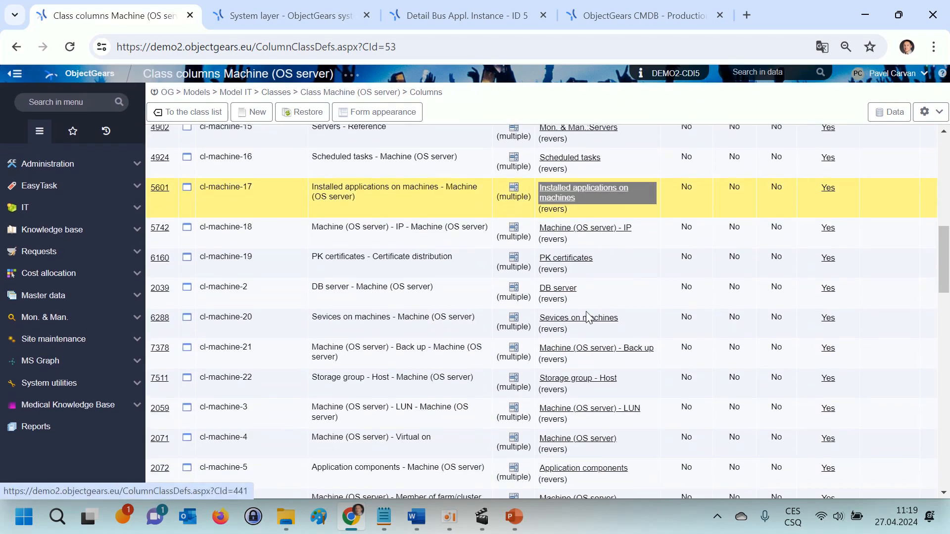
pyautogui.scroll(-1, 584, 311)
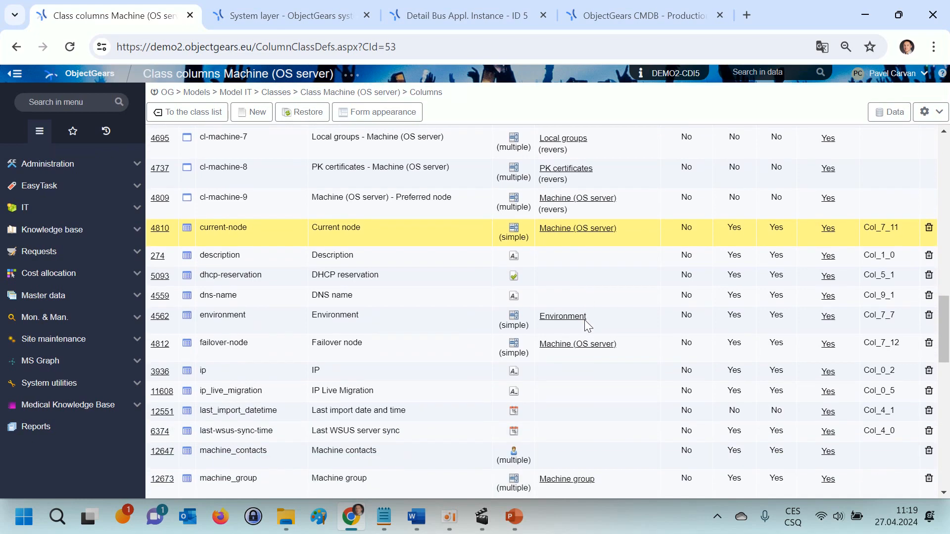
pyautogui.scroll(-1, 574, 386)
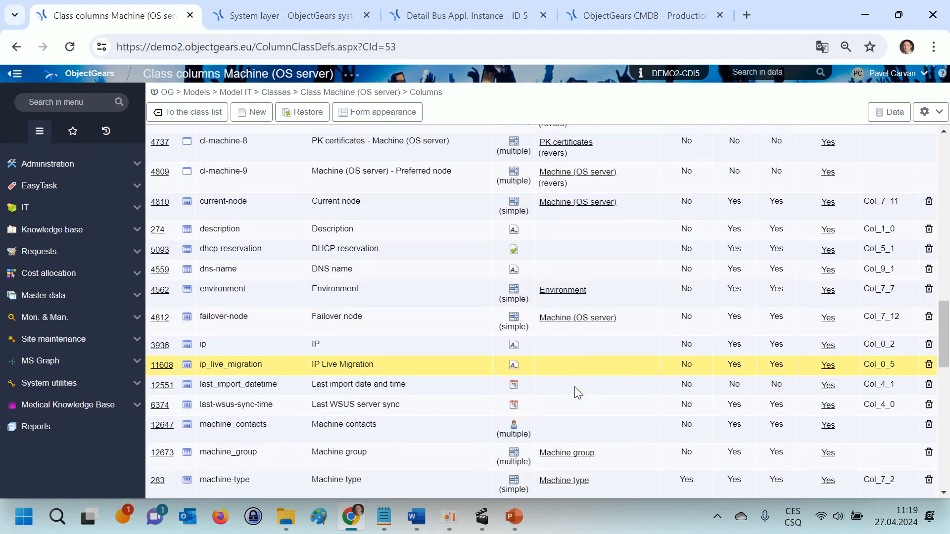
pyautogui.scroll(5, 575, 387)
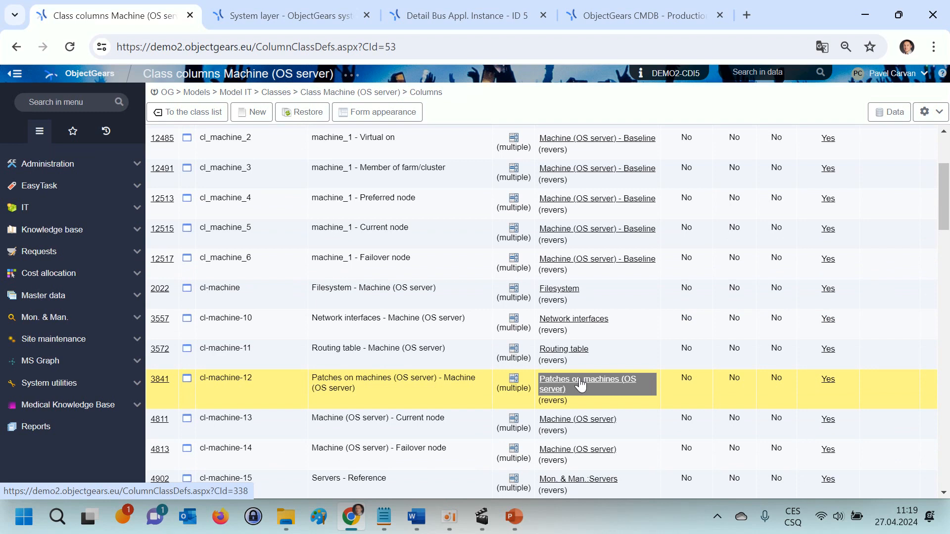
pyautogui.scroll(3, 580, 385)
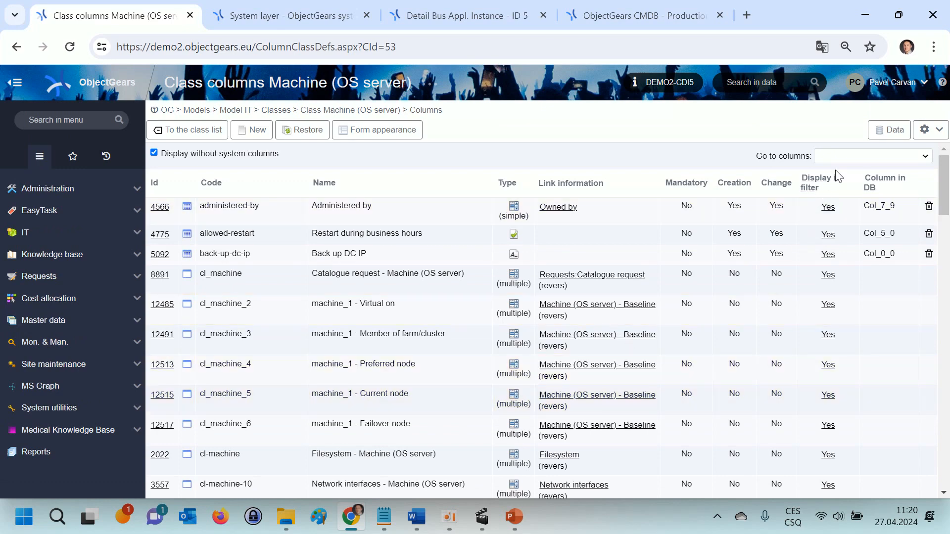
# Step: Go to the columns of the Configuration items class and look through its links to other classes
pyautogui.click(844, 153)
pyautogui.click(832, 176)
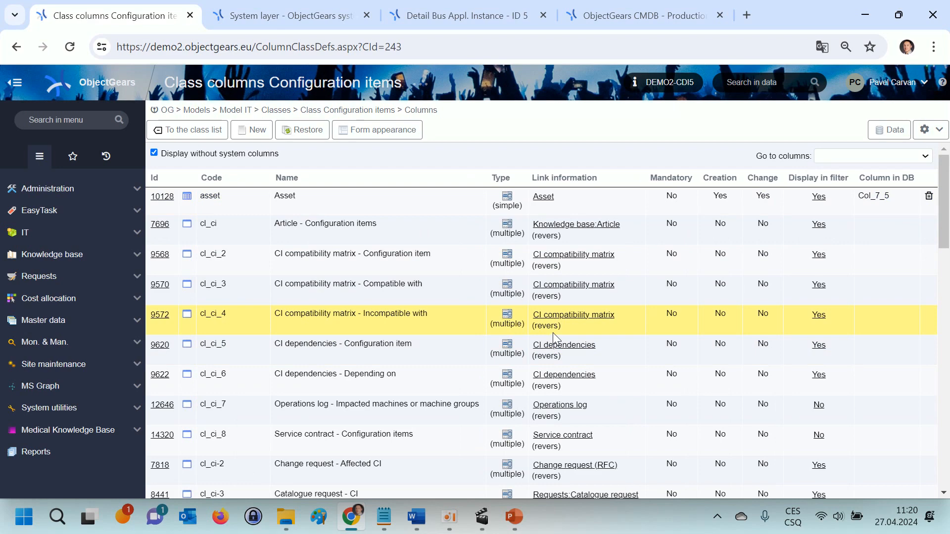
pyautogui.scroll(-8, 554, 337)
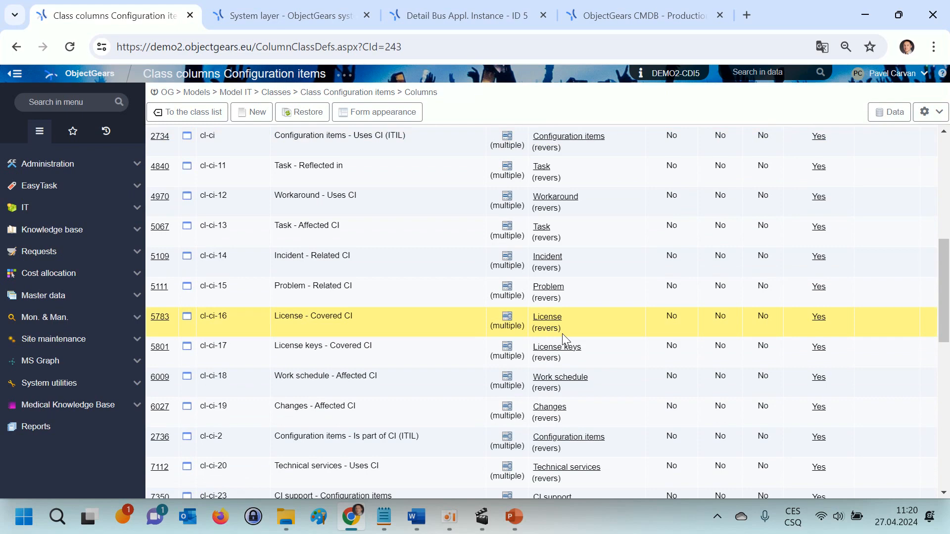
# Step: Switch to the System layer documentation article and examine its entity diagram around Machine (OS server) in enlarged view
pyautogui.hotkey('ctrl', 'Tab')
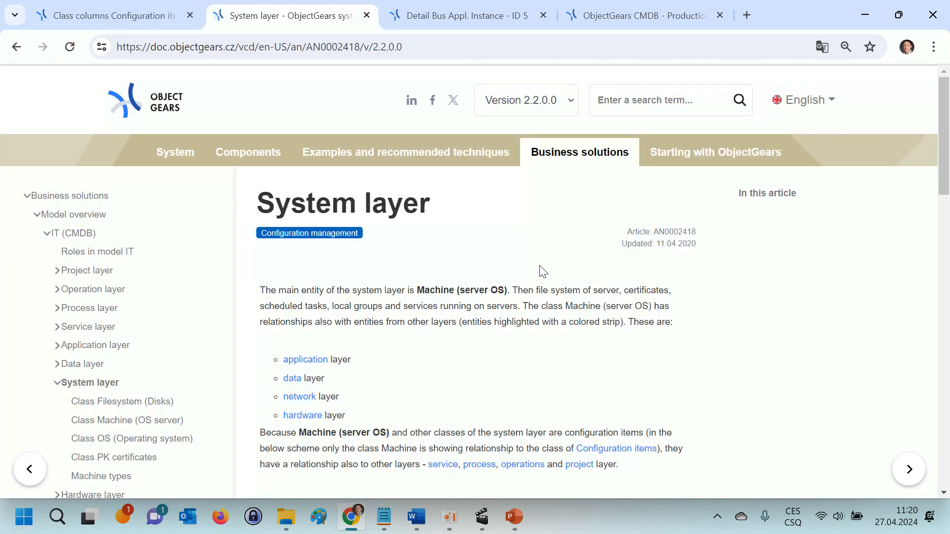
pyautogui.scroll(-9, 542, 272)
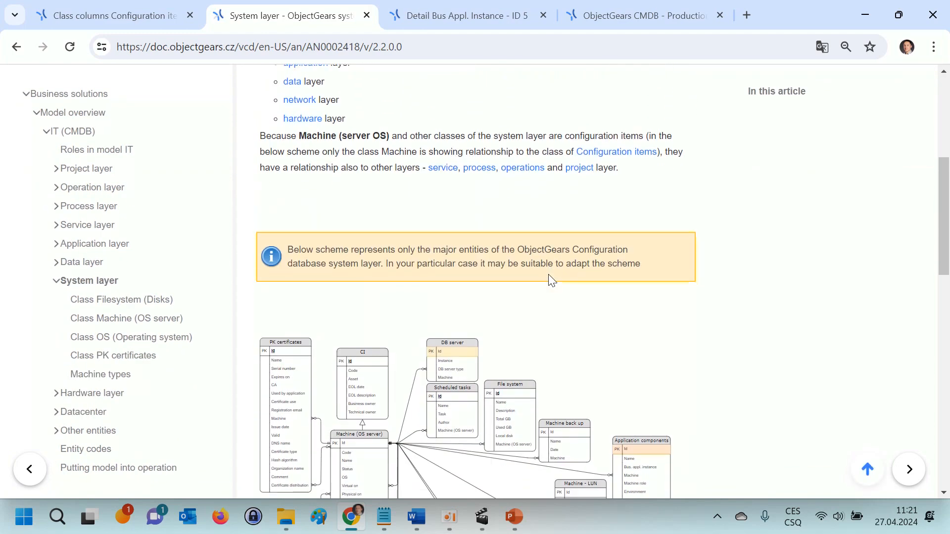
pyautogui.scroll(-3, 549, 280)
pyautogui.click(542, 270)
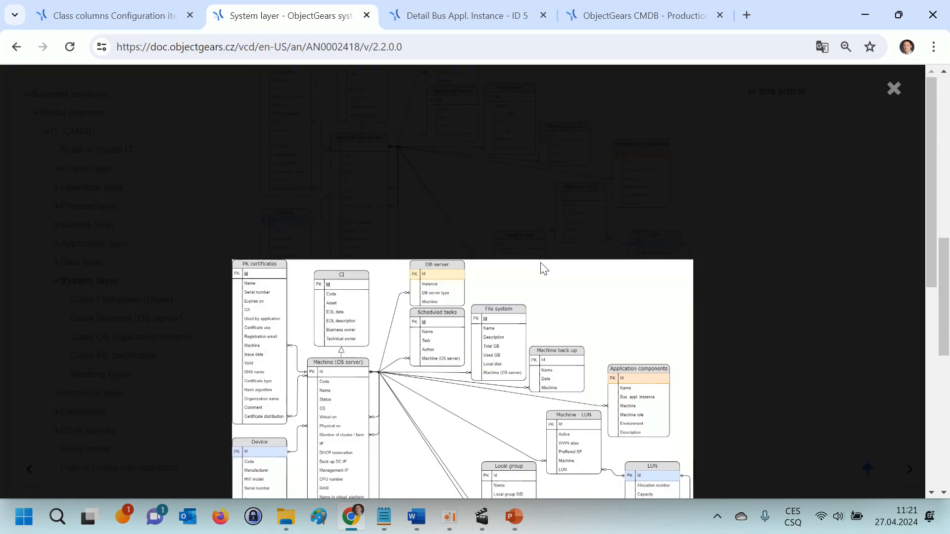
pyautogui.scroll(-5, 544, 270)
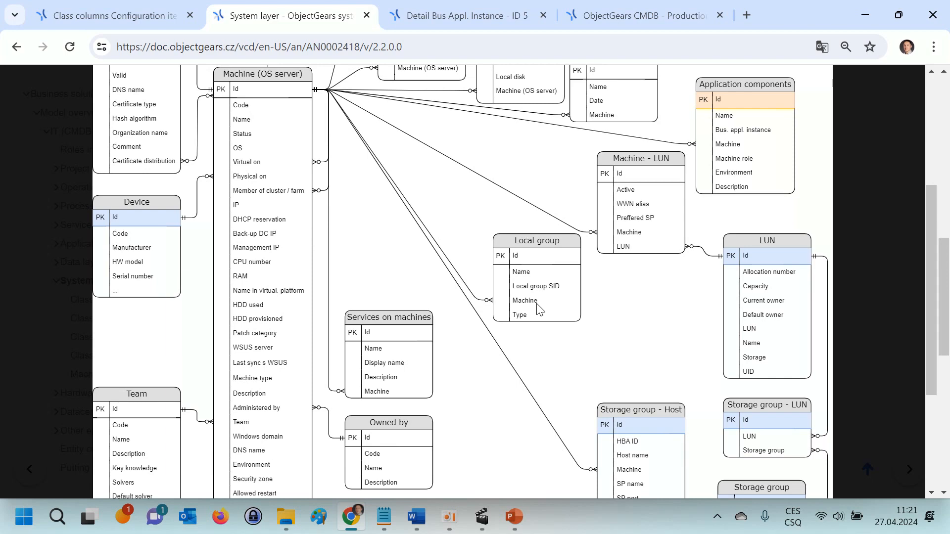
pyautogui.scroll(-4, 539, 310)
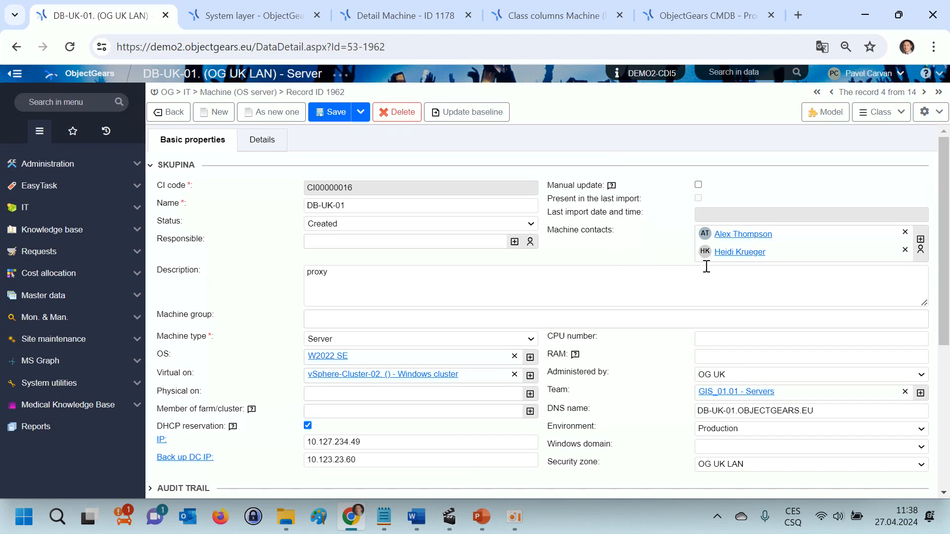
# Step: Review the filesystem records of server DB-UK-01 and display its application components
pyautogui.scroll(-3, 539, 329)
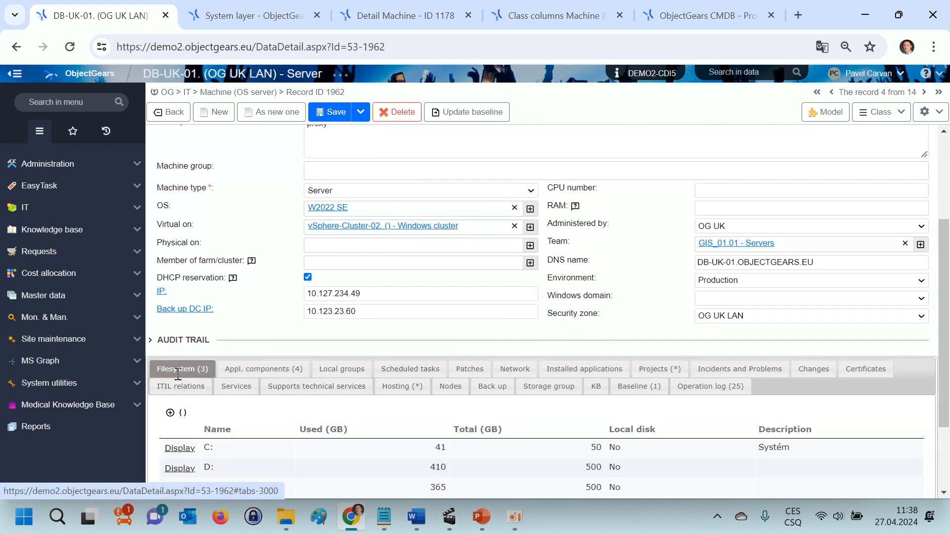
pyautogui.scroll(-2, 185, 391)
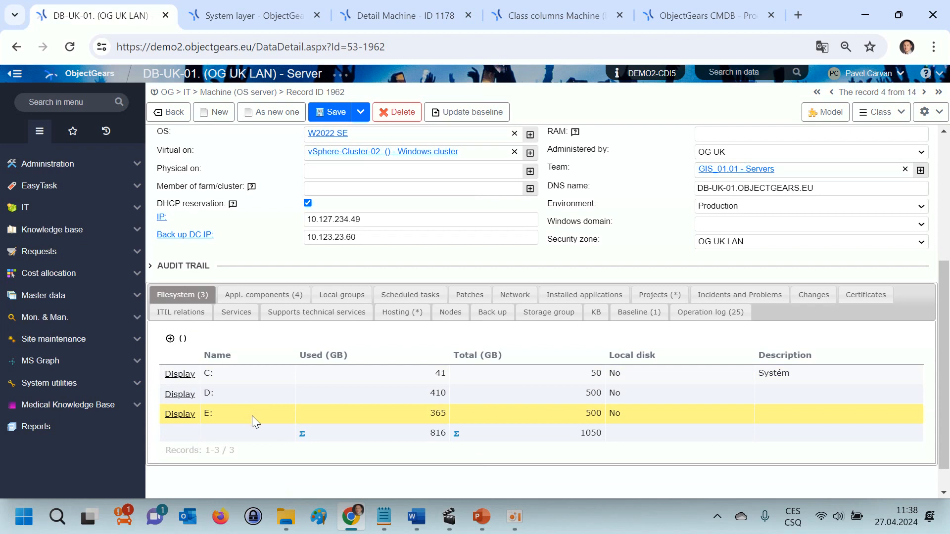
pyautogui.click(243, 297)
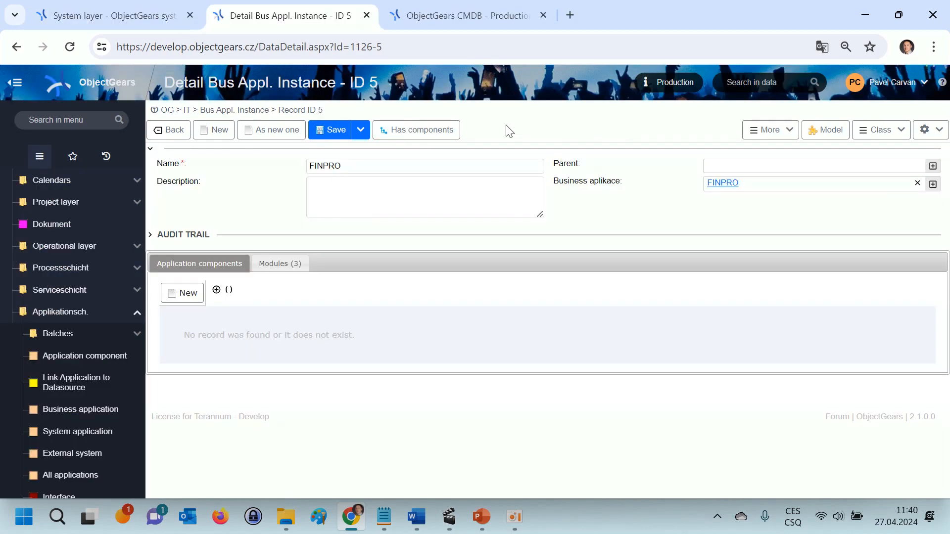
# Step: Display the Has components scheme of the FINPRO business application instance and look over its component hierarchy
pyautogui.click(432, 130)
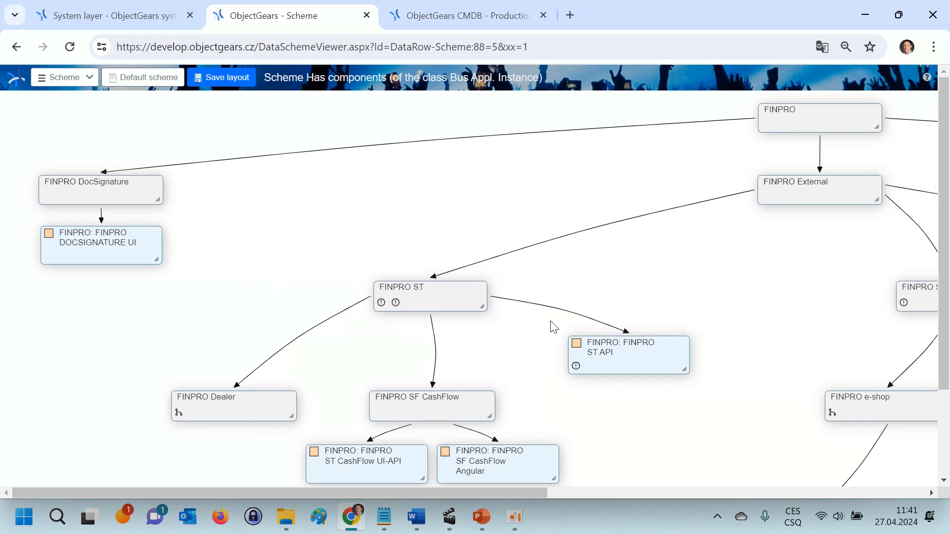
pyautogui.scroll(-2, 612, 315)
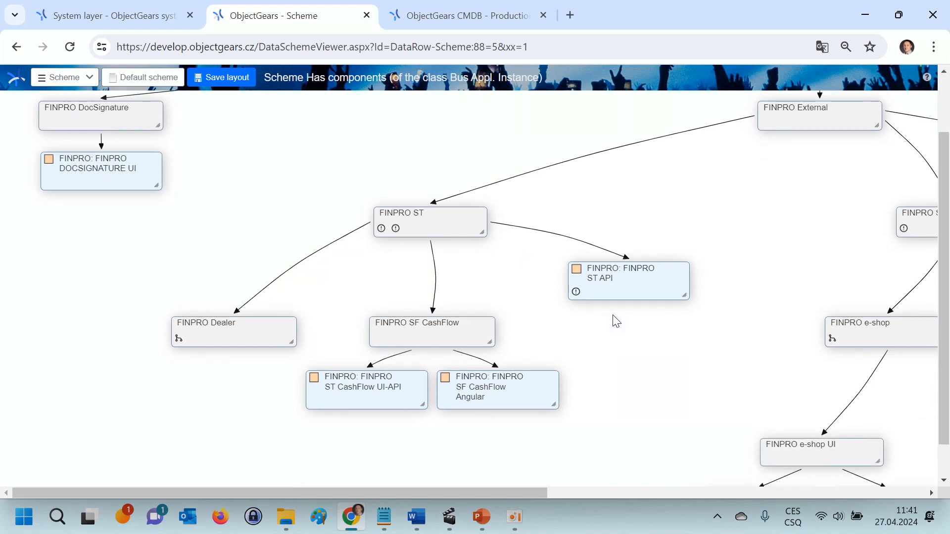
pyautogui.scroll(2, 616, 322)
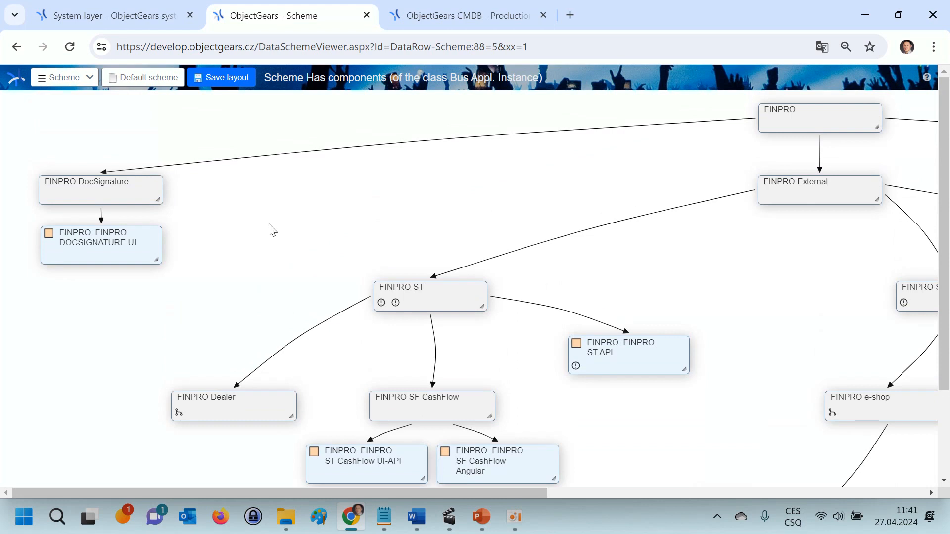
# Step: Open the design of the Has components scheme, view the relations offered for the first Bus Appl. Instance block, and return to the scheme
pyautogui.click(89, 78)
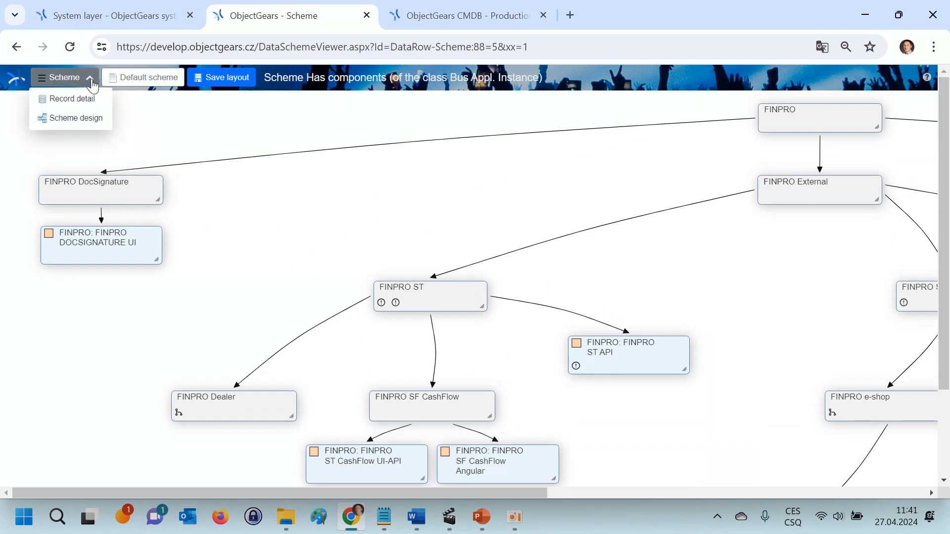
pyautogui.click(87, 119)
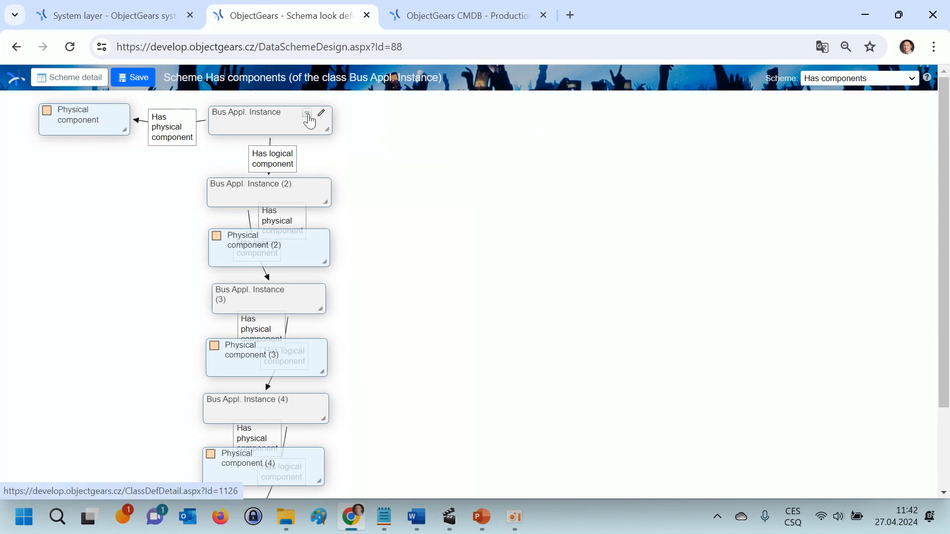
pyautogui.click(308, 116)
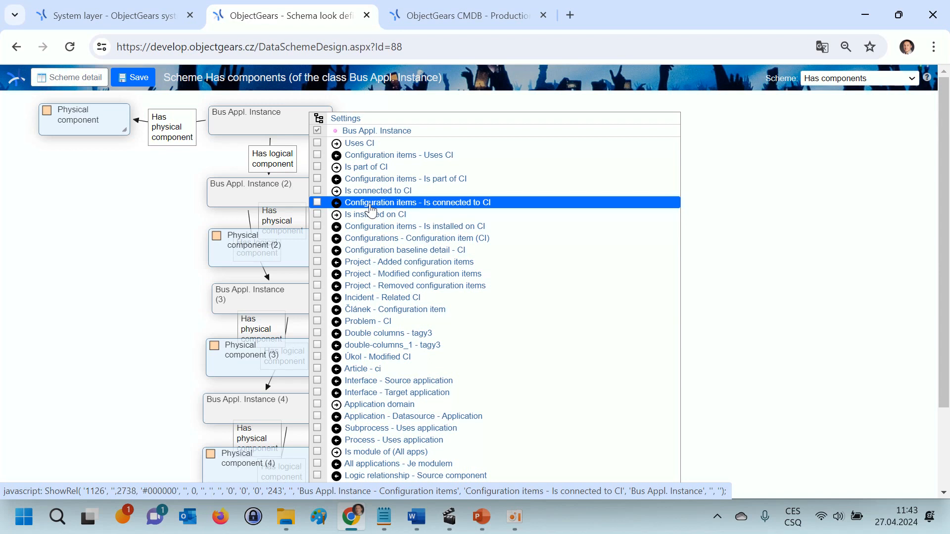
pyautogui.click(371, 208)
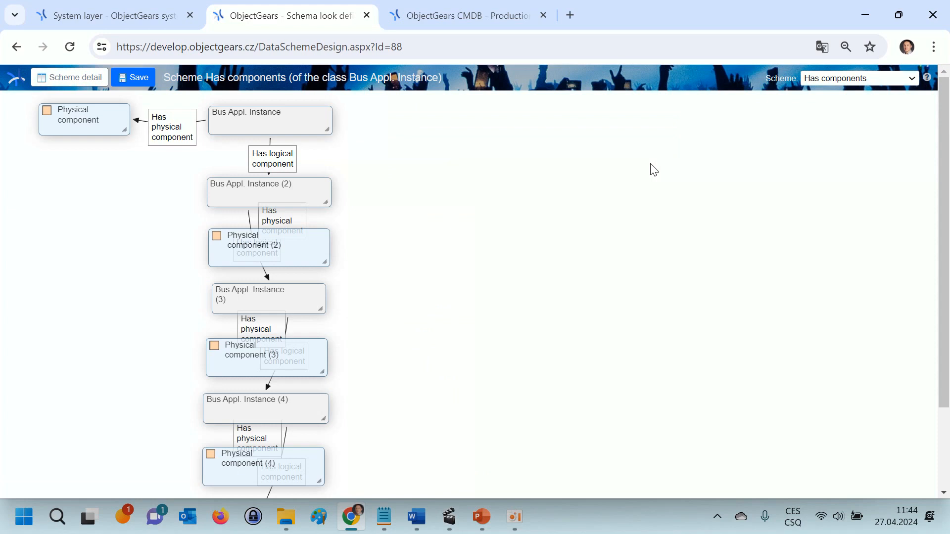
pyautogui.hotkey('alt', 'Left')
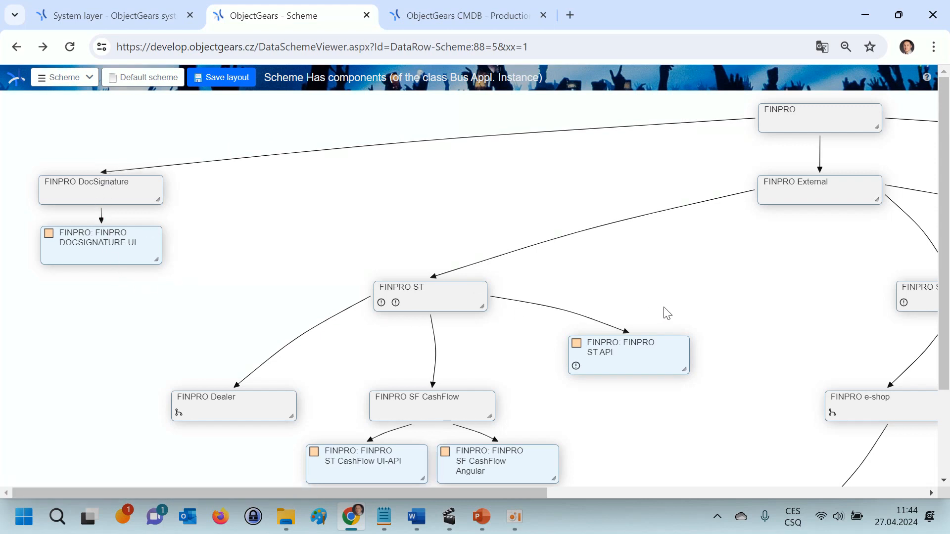
# Step: Display the Infrastructure scheme of the ObjectGears CMDB - Production application instance and look through it
pyautogui.click(488, 20)
pyautogui.click(784, 131)
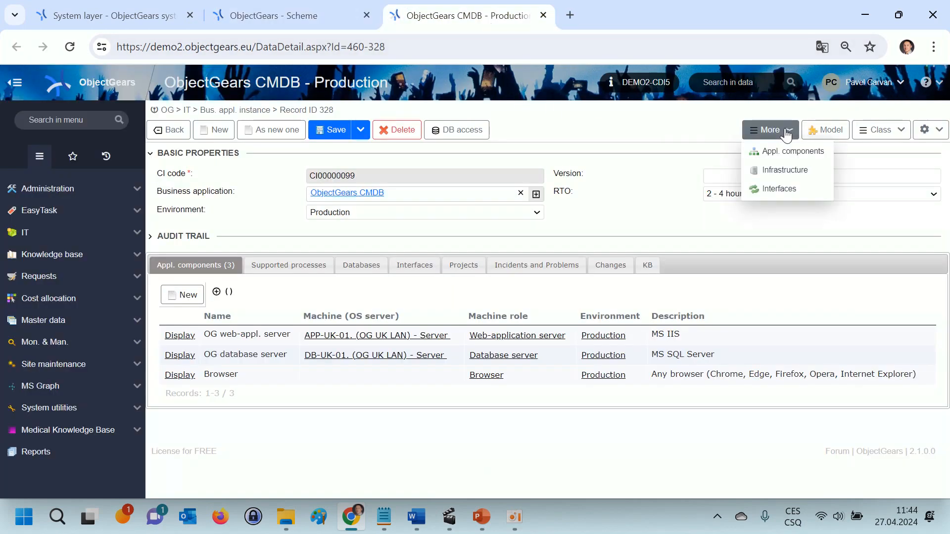
pyautogui.click(788, 171)
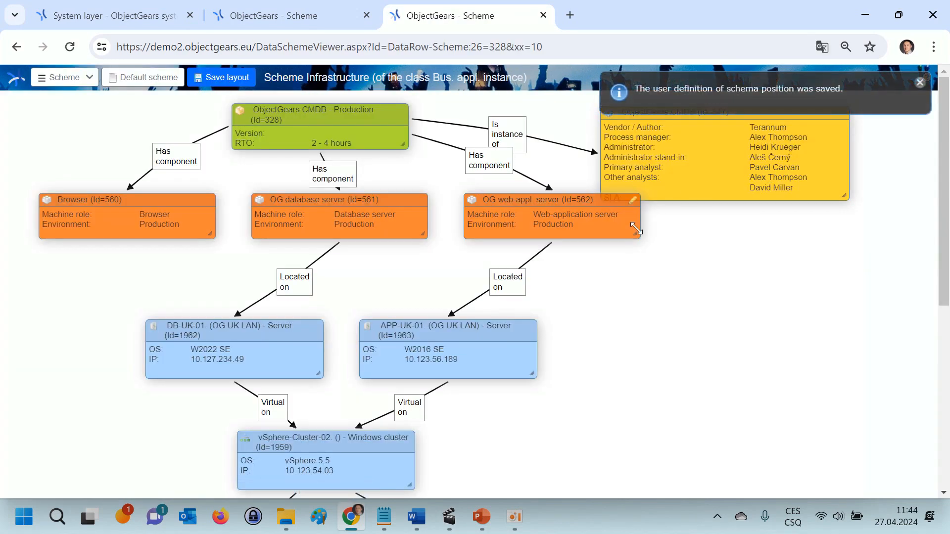
pyautogui.scroll(-7, 637, 228)
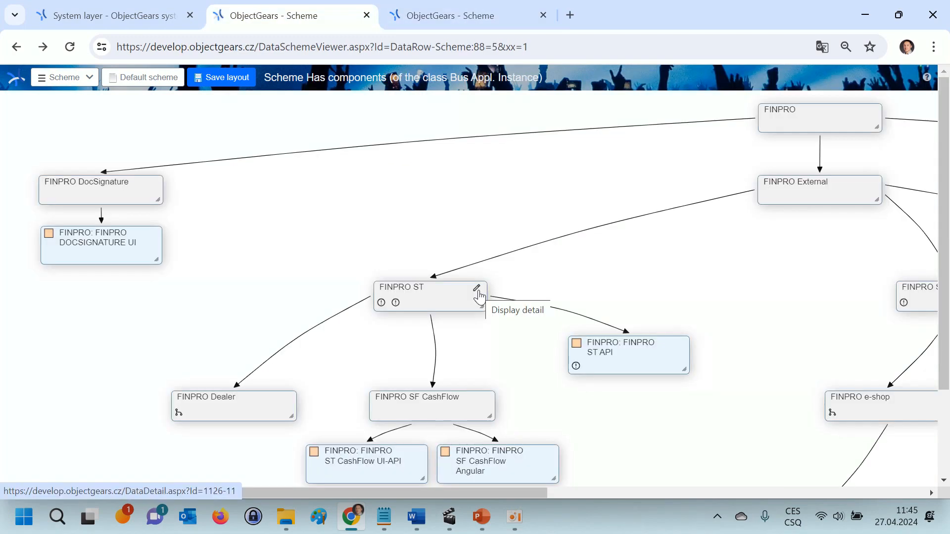
# Step: Open the FINPRO ST record from the FINPRO scheme, view its own Has components scheme, and close it
pyautogui.click(478, 296)
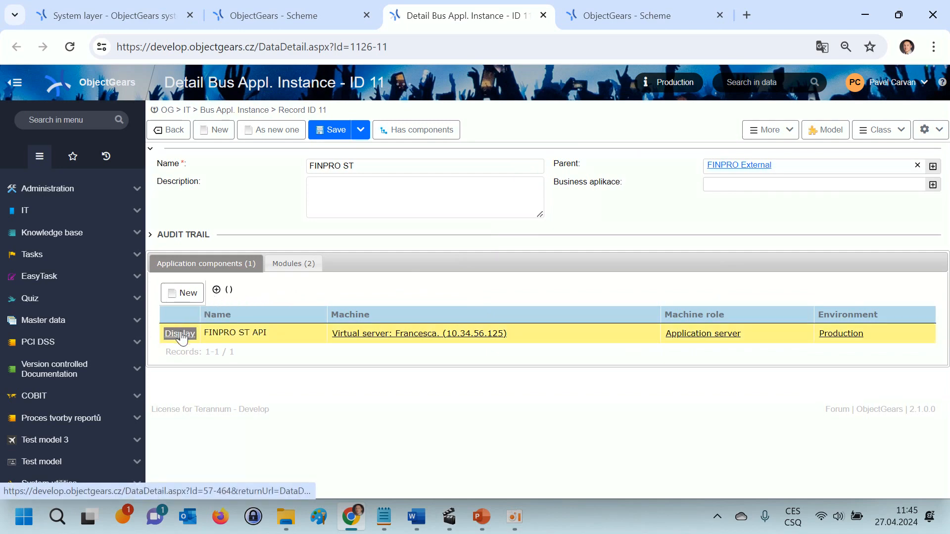
pyautogui.click(297, 266)
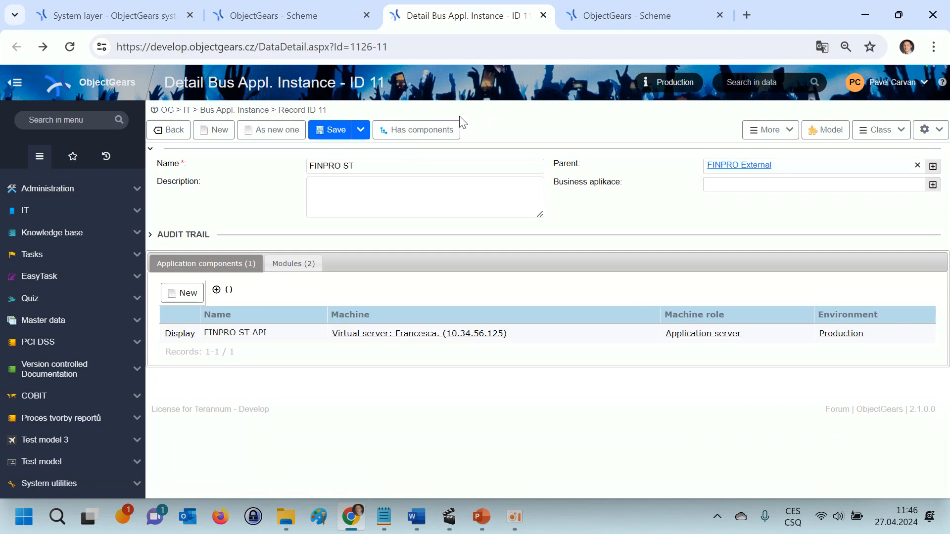
pyautogui.click(435, 132)
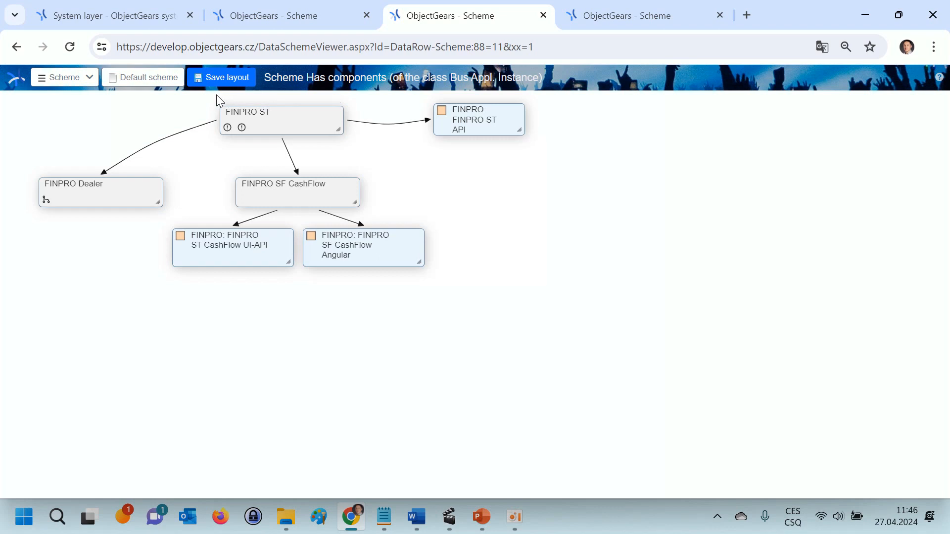
pyautogui.hotkey('ctrl', 'w')
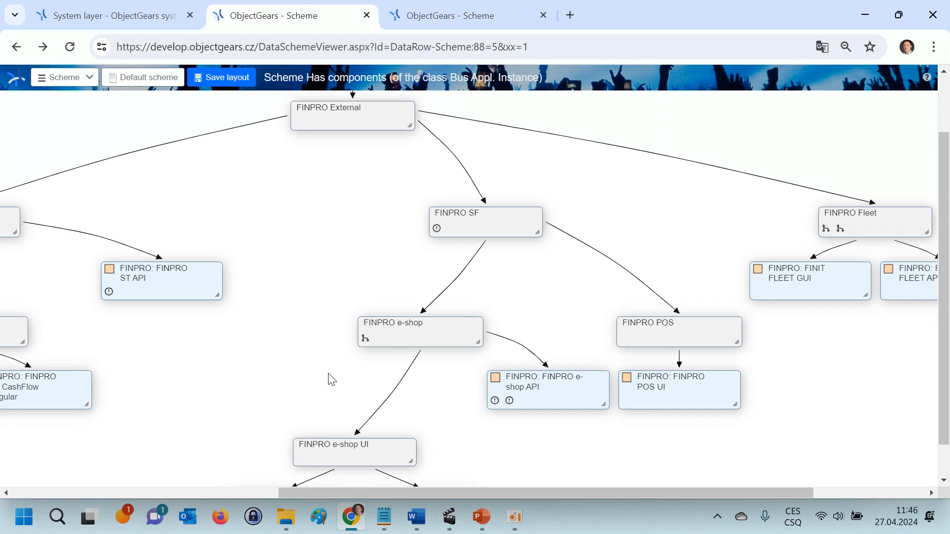
# Step: Open the Contract delivery relation scheme from FINPRO e-shop and bring up the detail of its Vazba scheme definition with the script
pyautogui.click(365, 339)
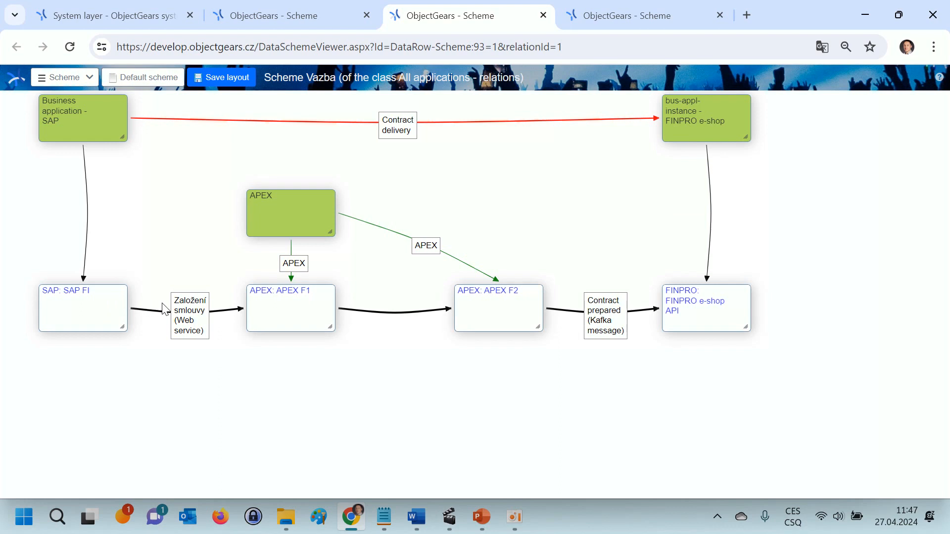
pyautogui.click(89, 79)
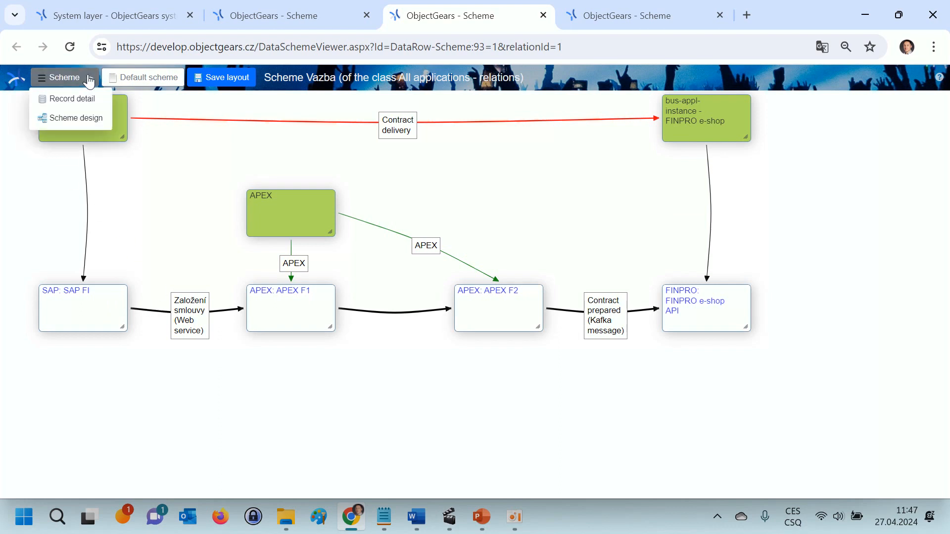
pyautogui.click(82, 118)
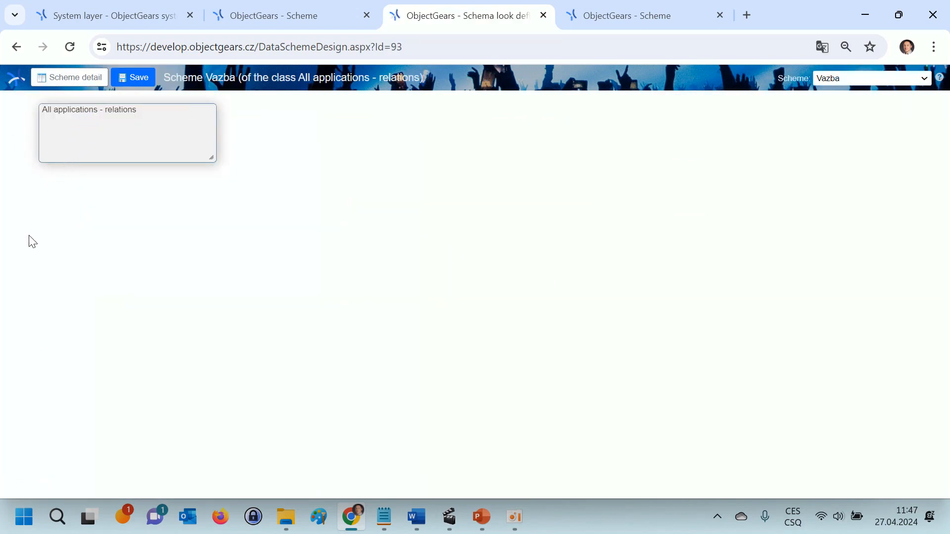
pyautogui.moveTo(108, 126)
pyautogui.click(84, 86)
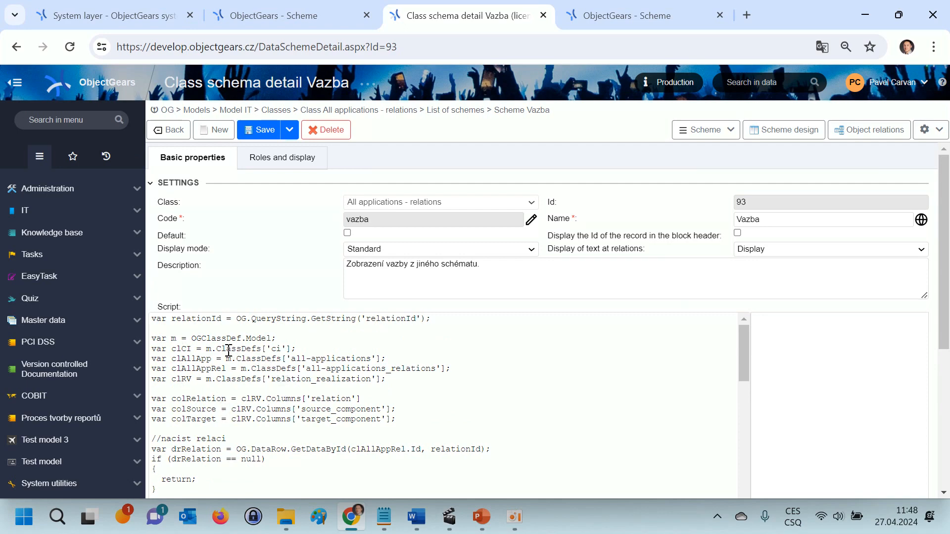
# Step: Return to the FINPRO components scheme and open the "Batch printing stopped" record attached to FINPRO e-shop API
pyautogui.hotkey('ctrl', 'shift', 'Tab')
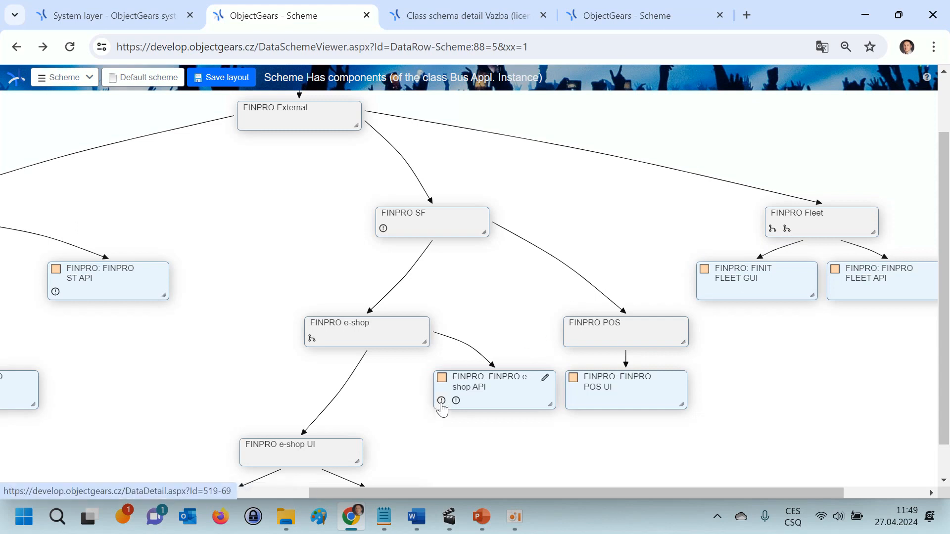
pyautogui.moveTo(442, 409)
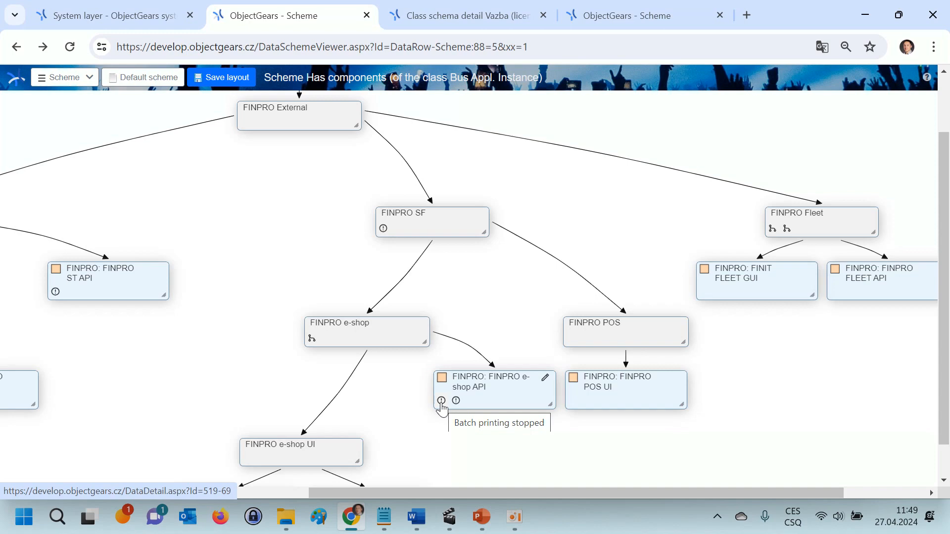
pyautogui.click(442, 408)
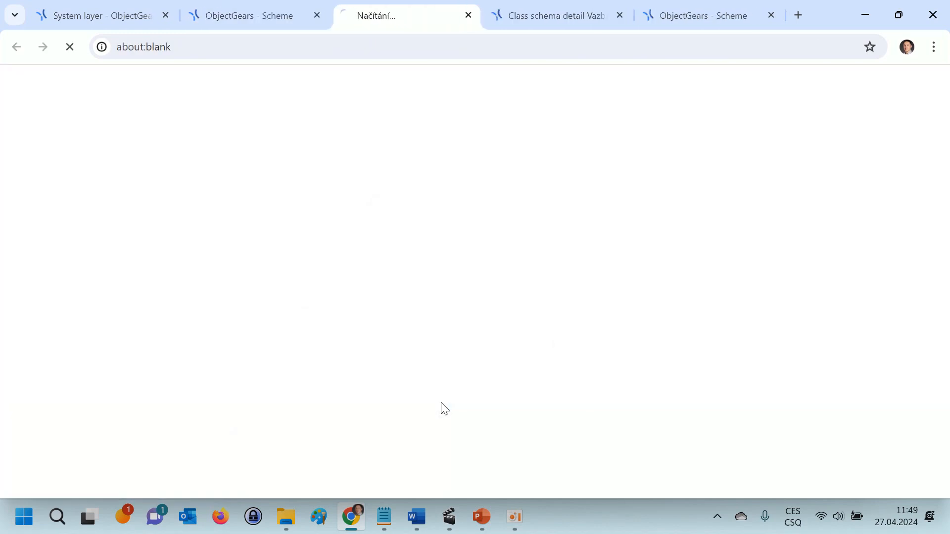